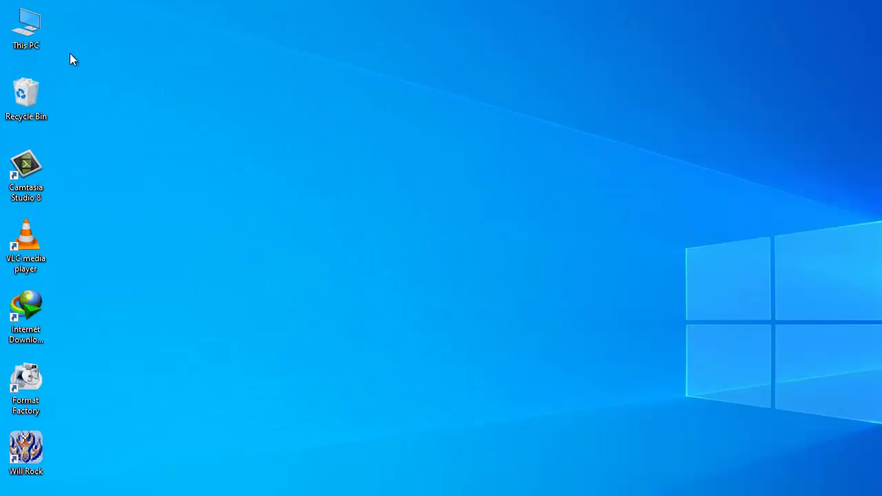
- Browse from This PC to C:\Windows\System32 and focus the folder's search box
{"action": "double_click", "coordinate": [31, 31]}
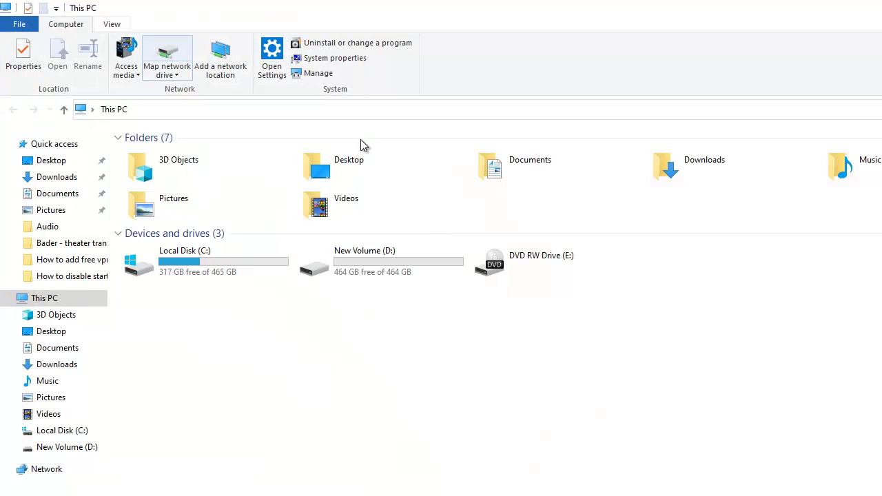
{"action": "double_click", "coordinate": [241, 270]}
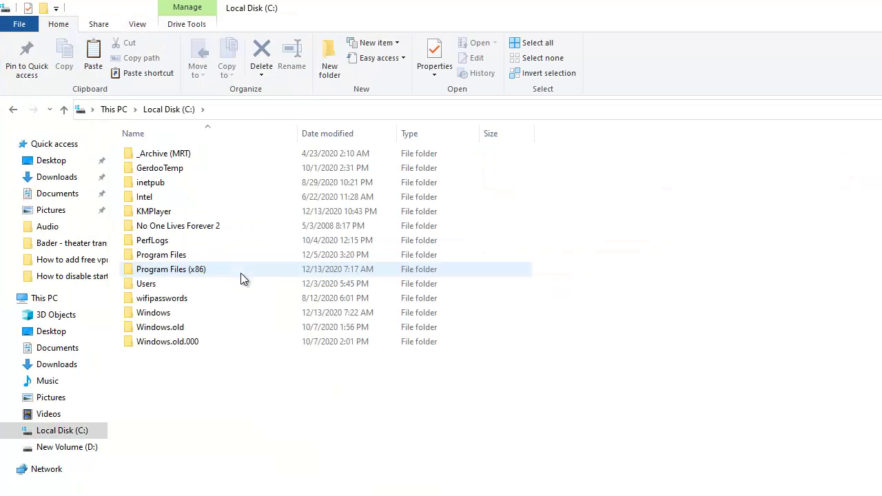
{"action": "double_click", "coordinate": [237, 313]}
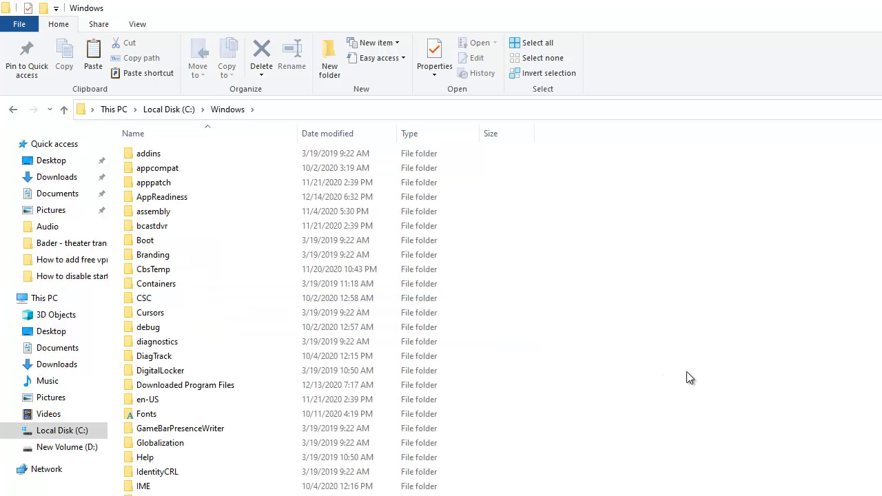
{"action": "scroll", "coordinate": [441, 310], "scroll_direction": "down", "scroll_amount": 20}
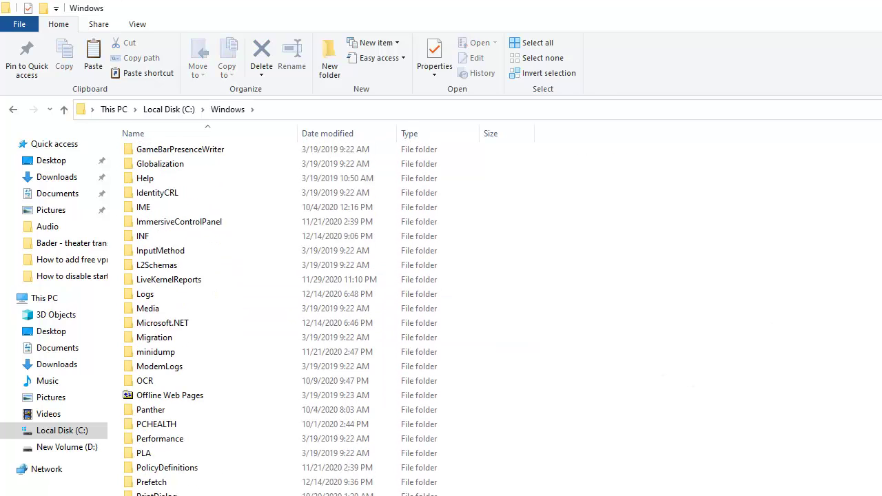
{"action": "scroll", "coordinate": [240, 281], "scroll_direction": "down", "scroll_amount": 4}
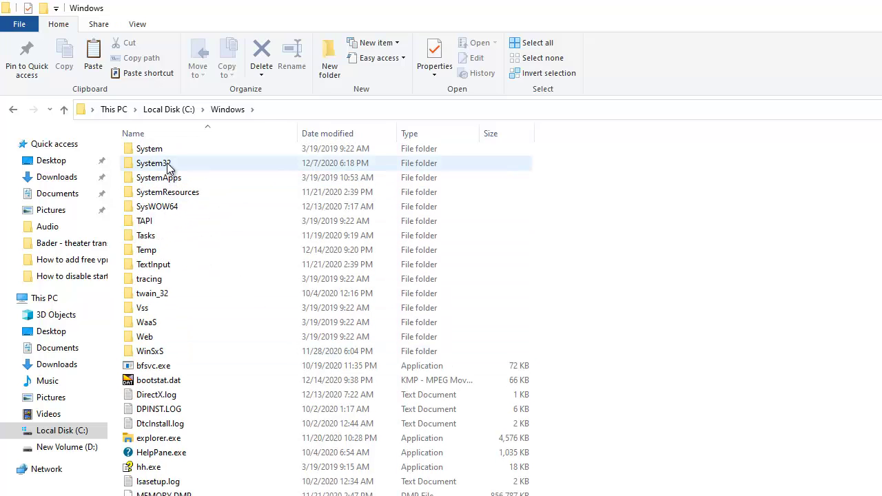
{"action": "double_click", "coordinate": [168, 167]}
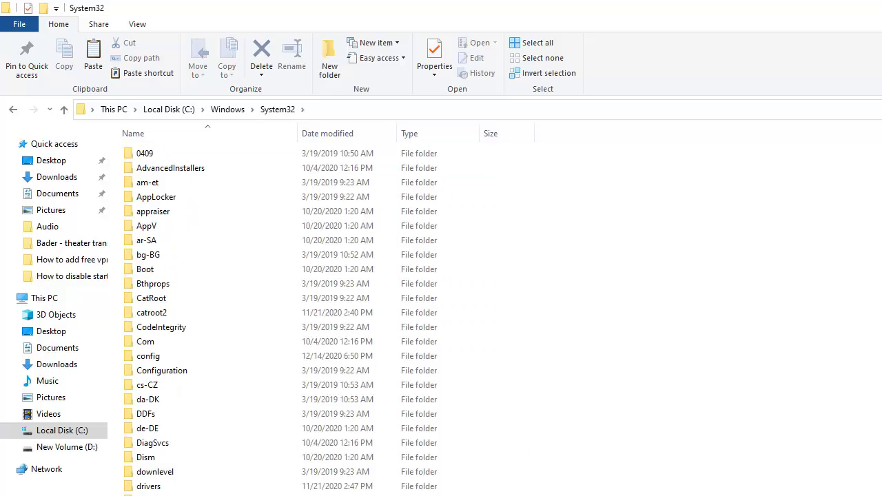
{"action": "left_click", "coordinate": [732, 93]}
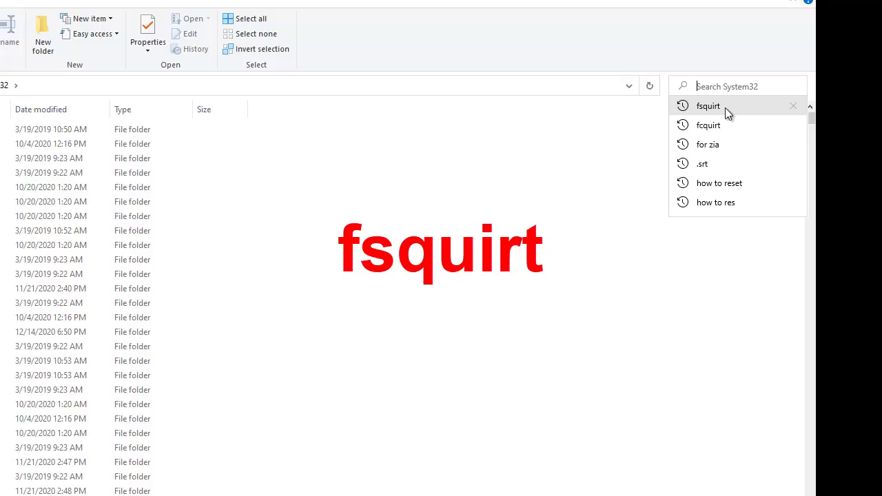
- Search System32 for fsquirt and copy the fsquirt.exe application file
{"action": "left_click", "coordinate": [723, 107]}
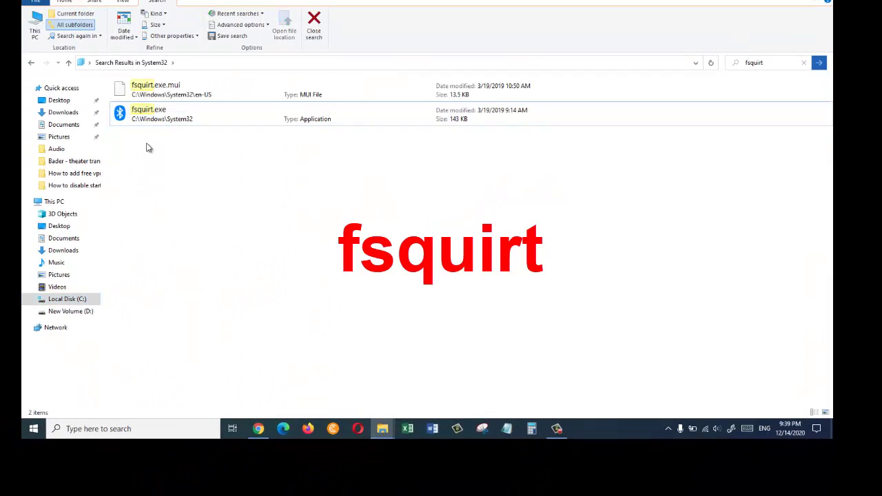
{"action": "left_click", "coordinate": [177, 121]}
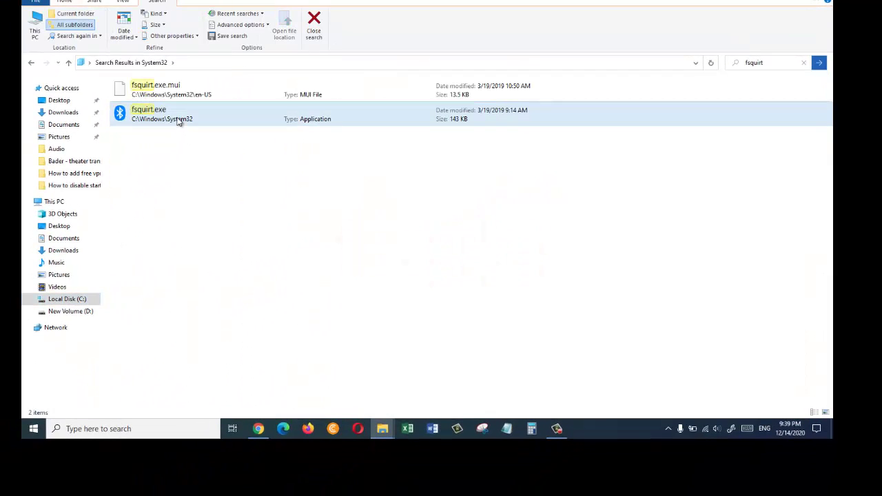
{"action": "right_click", "coordinate": [177, 121]}
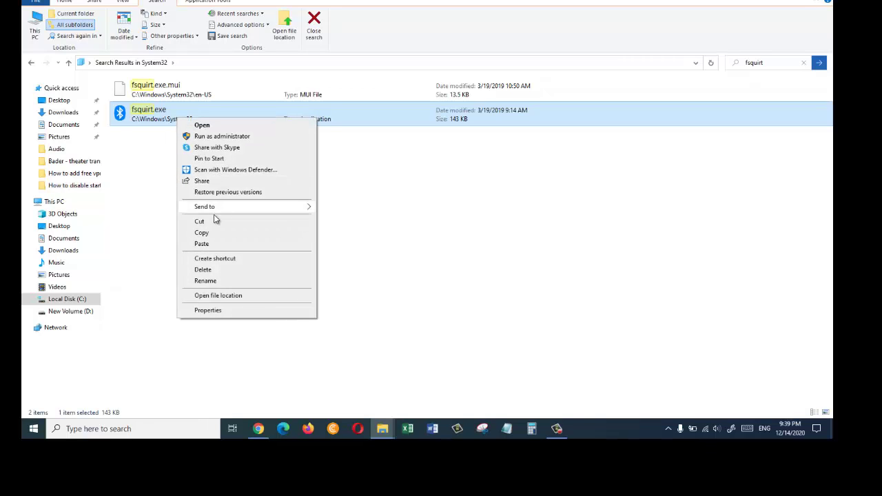
{"action": "left_click", "coordinate": [215, 235]}
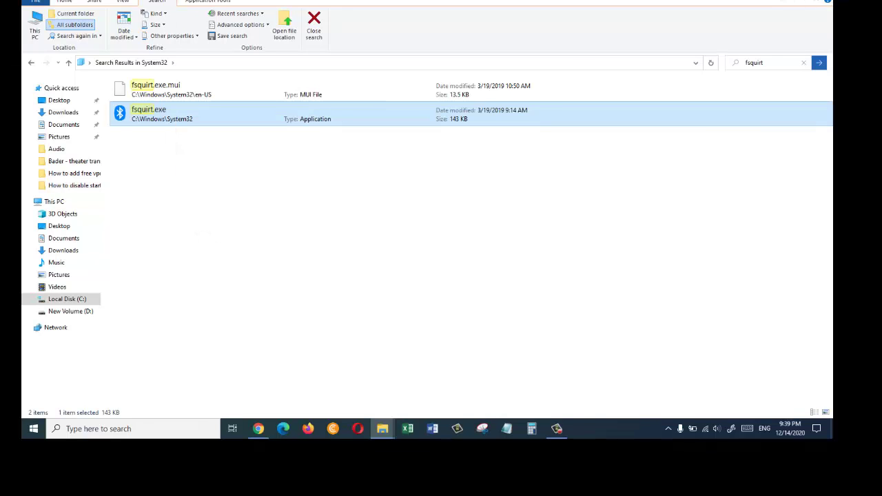
{"action": "key", "text": "super+d"}
- Paste fsquirt.exe onto the desktop, launch it, try Send files, then cancel the wizard
{"action": "right_click", "coordinate": [299, 126]}
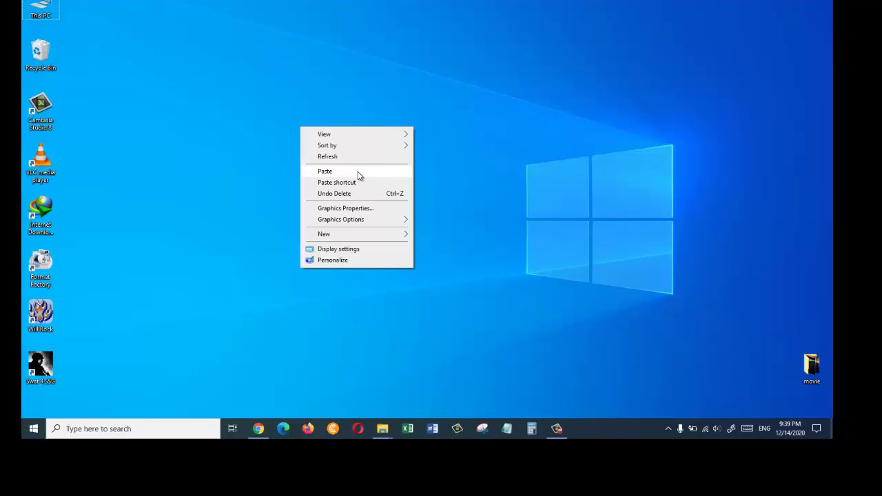
{"action": "left_click", "coordinate": [357, 171]}
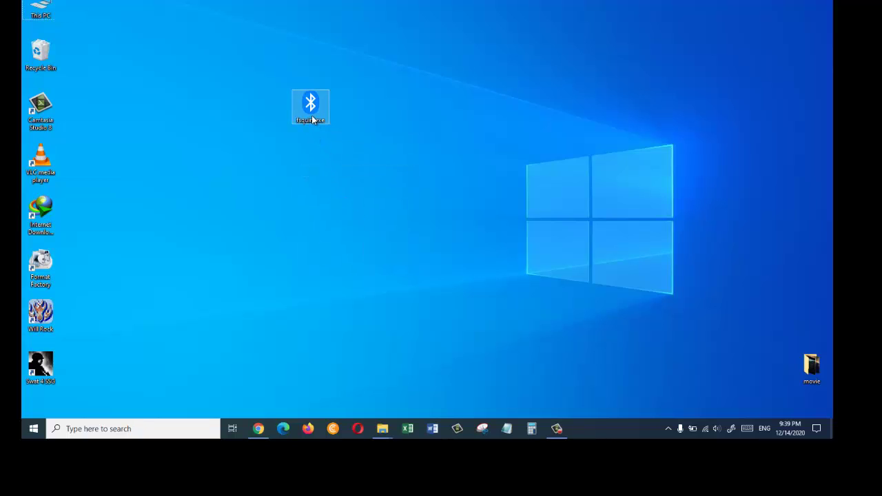
{"action": "double_click", "coordinate": [312, 120]}
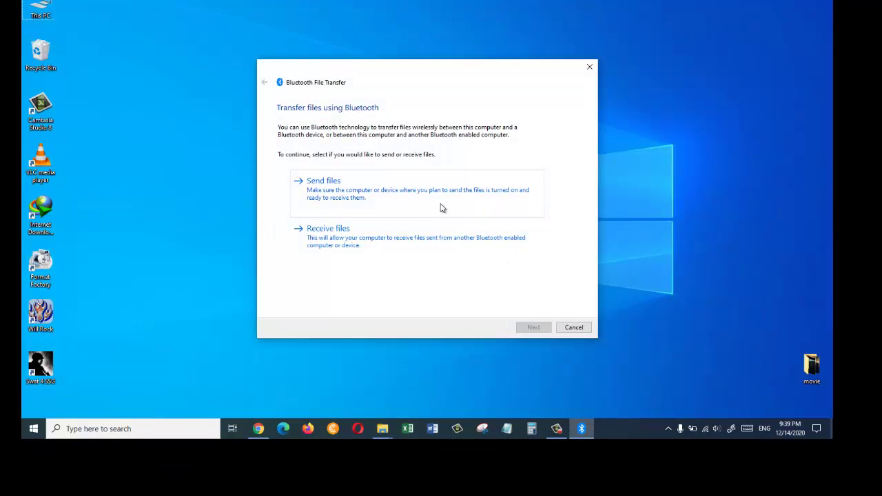
{"action": "left_click", "coordinate": [430, 202]}
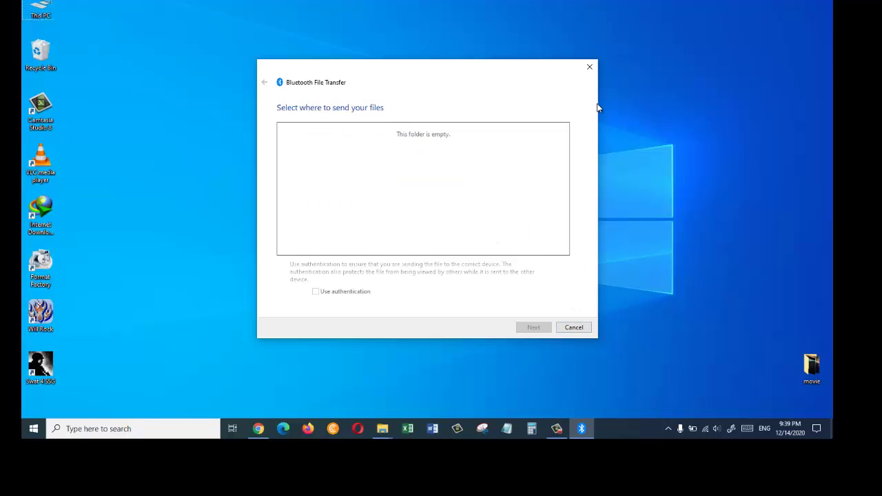
{"action": "left_click", "coordinate": [589, 68]}
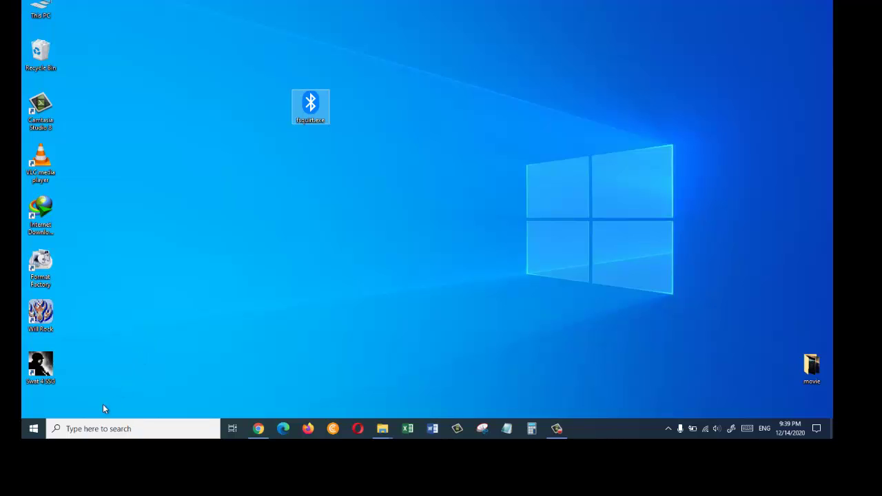
- Open Services via a 'ser' search and select Bluetooth Audio Gateway Service
{"action": "left_click", "coordinate": [89, 428]}
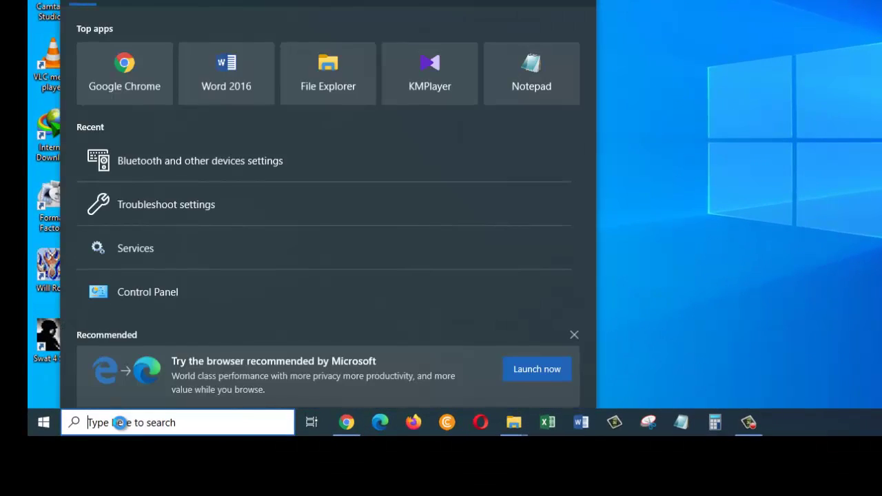
{"action": "type", "text": "ser"}
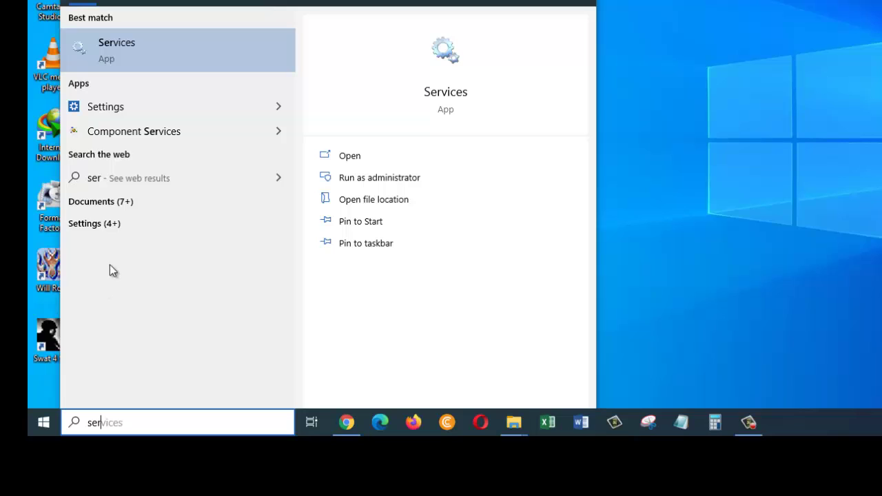
{"action": "left_click", "coordinate": [227, 55]}
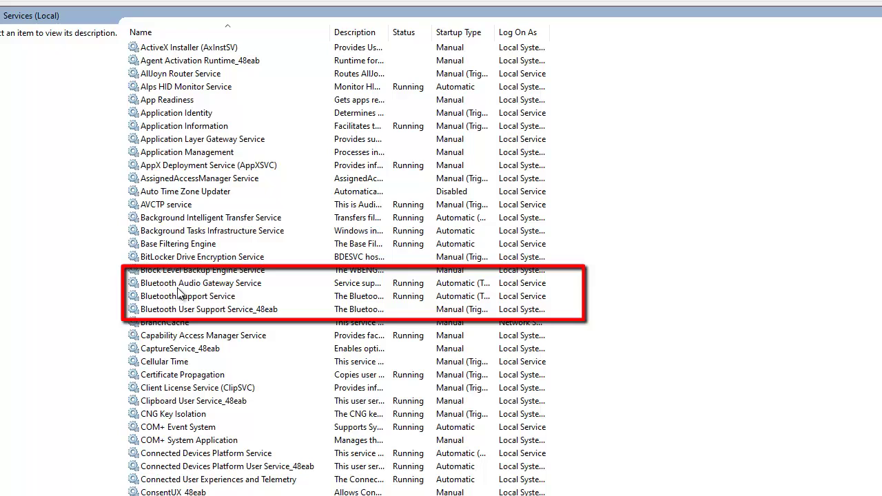
{"action": "left_click", "coordinate": [179, 286]}
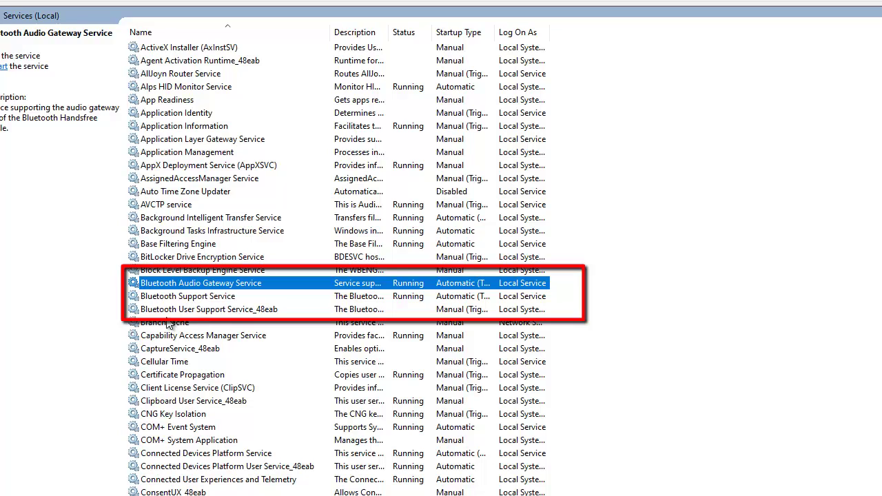
- Set Bluetooth Audio Gateway Service's startup type to Automatic, apply, and close its properties
{"action": "double_click", "coordinate": [251, 290]}
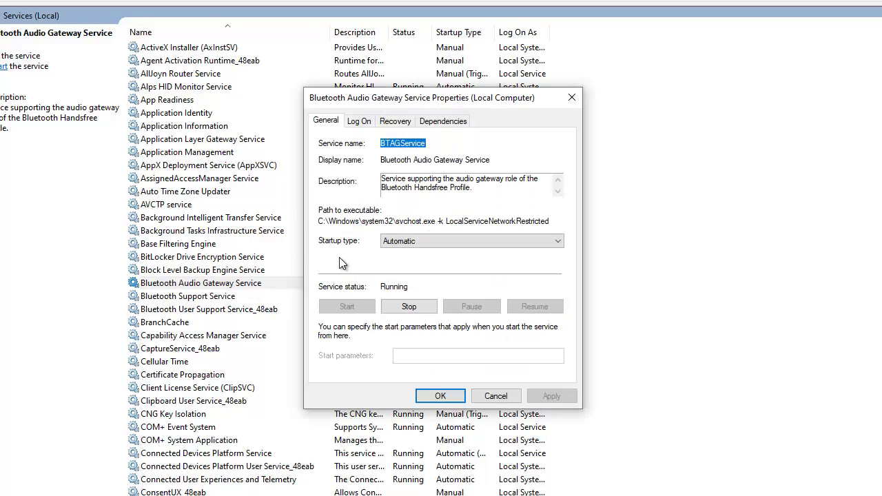
{"action": "left_click", "coordinate": [416, 244]}
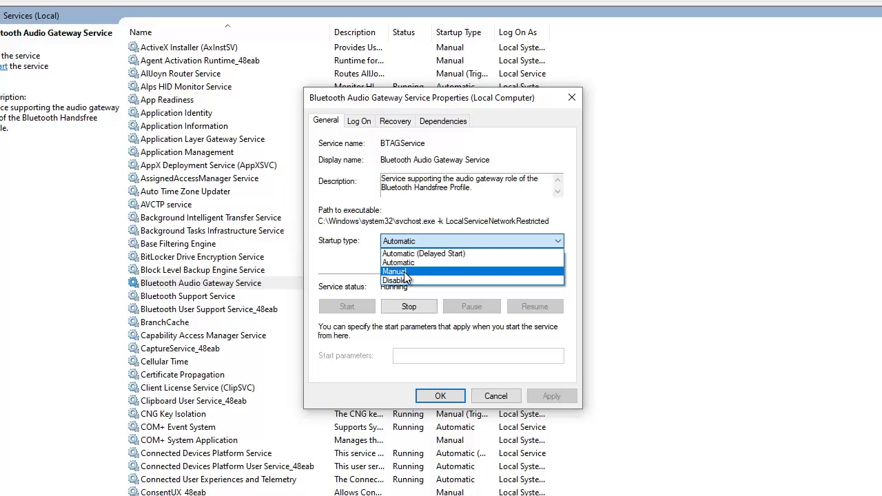
{"action": "left_click", "coordinate": [400, 263]}
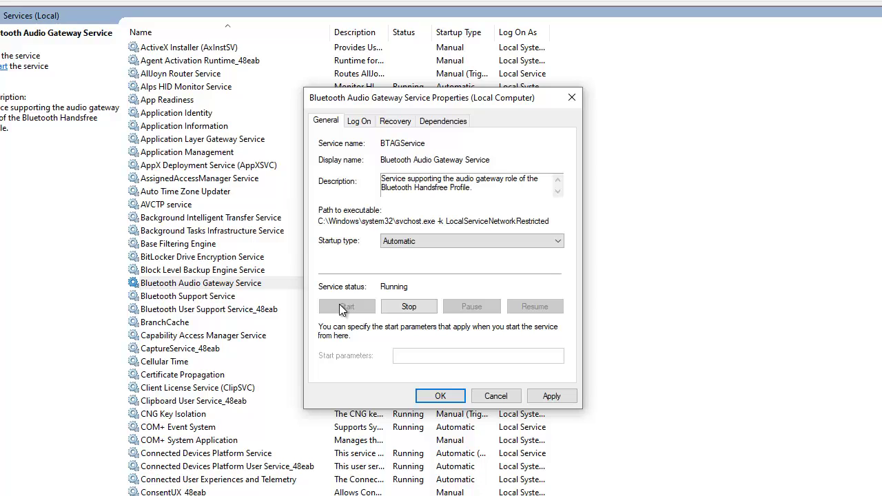
{"action": "left_click", "coordinate": [562, 397]}
{"action": "left_click", "coordinate": [434, 396]}
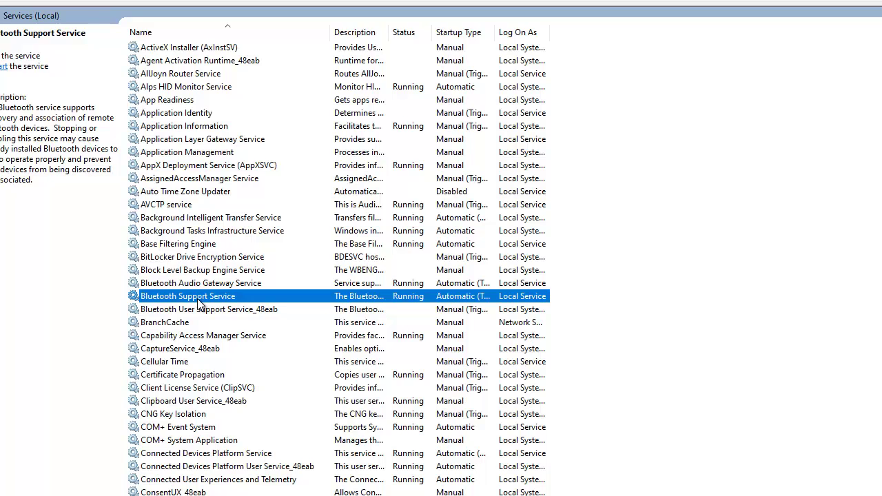
- Confirm Bluetooth Support Service is Automatic and Running, then close its properties
{"action": "double_click", "coordinate": [198, 303]}
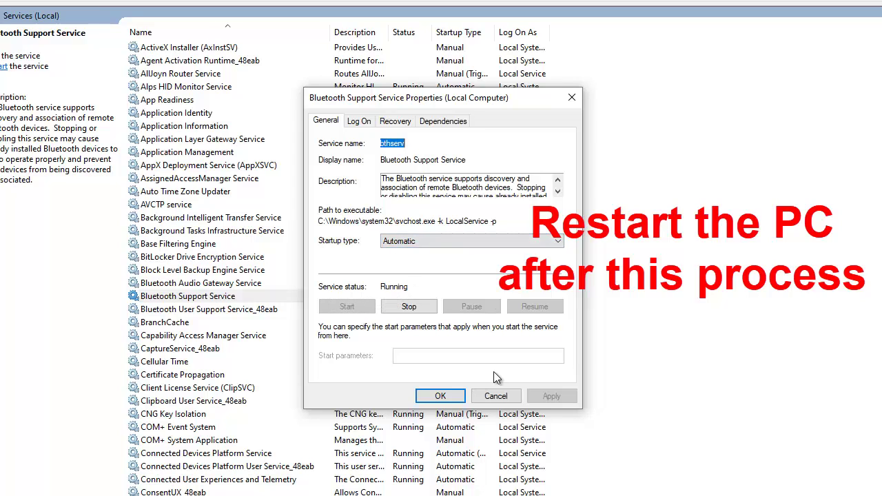
{"action": "left_click", "coordinate": [423, 397]}
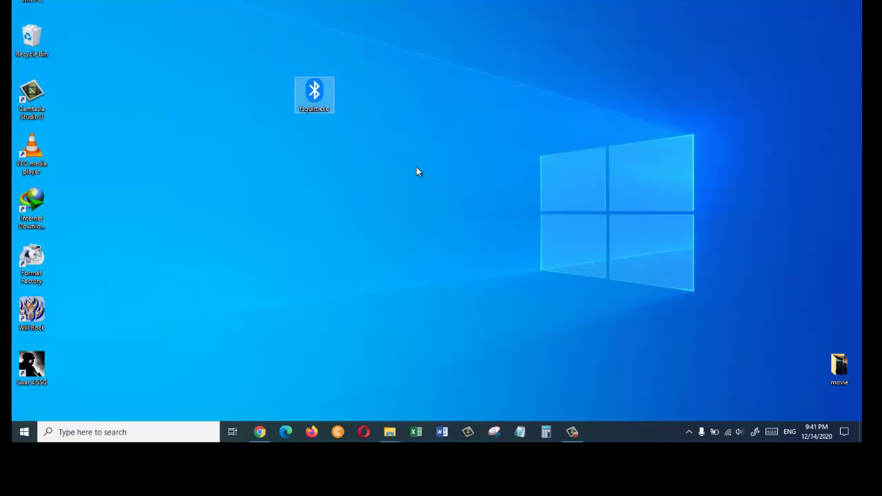
- Open Troubleshoot settings via a 'trou' search and run the Bluetooth troubleshooter
{"action": "left_click", "coordinate": [85, 432]}
{"action": "type", "text": "tr"}
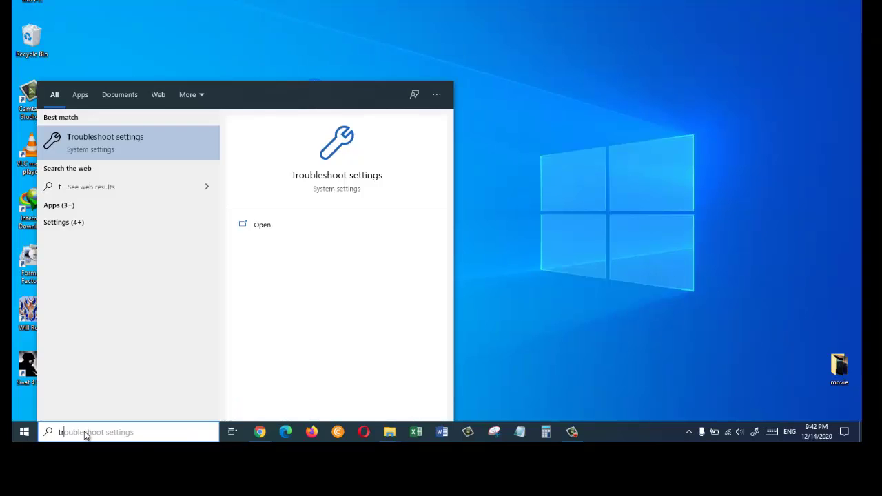
{"action": "type", "text": "ou"}
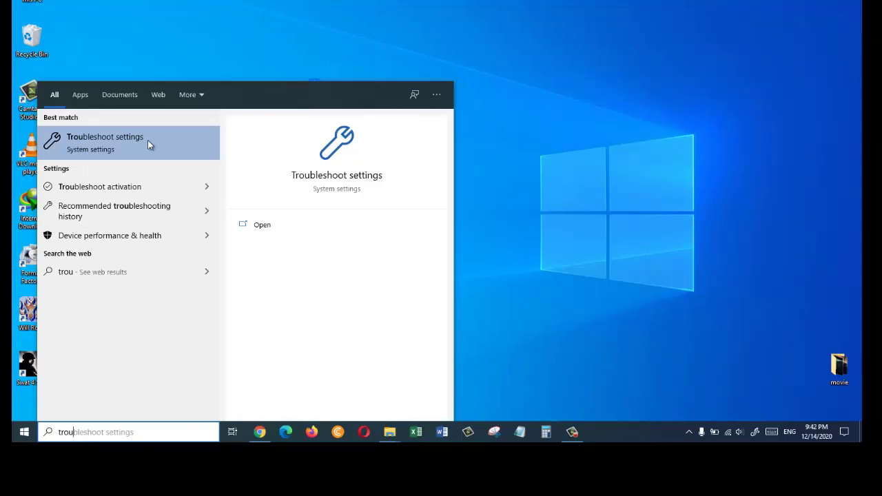
{"action": "left_click", "coordinate": [148, 140]}
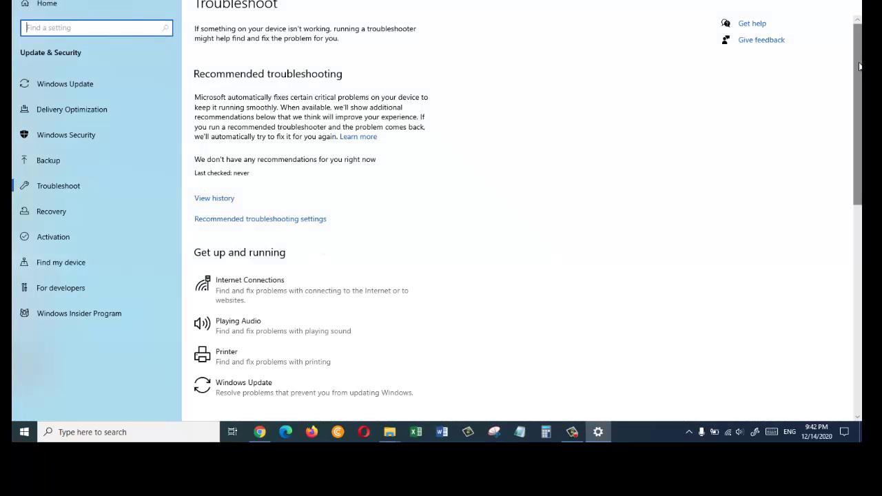
{"action": "left_click_drag", "start_coordinate": [855, 70], "coordinate": [855, 160]}
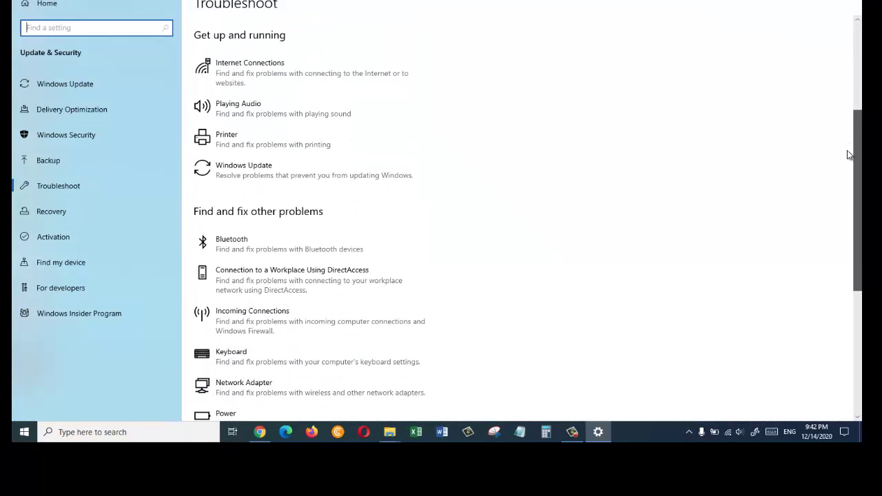
{"action": "left_click", "coordinate": [258, 244]}
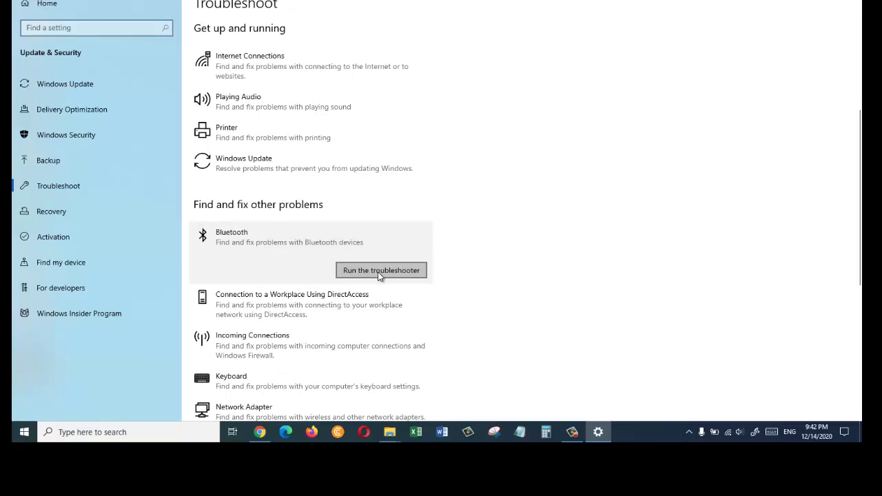
{"action": "left_click", "coordinate": [406, 272]}
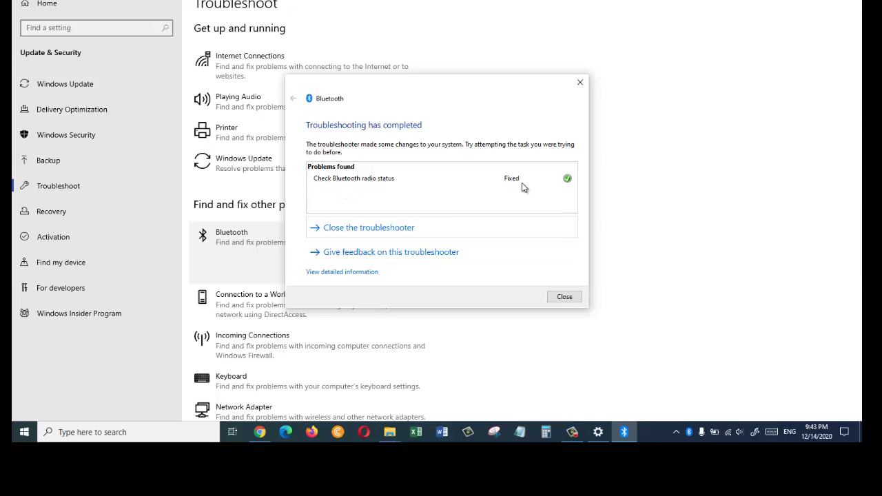
- Close the completed Bluetooth troubleshooter dialog
{"action": "left_click", "coordinate": [564, 297]}
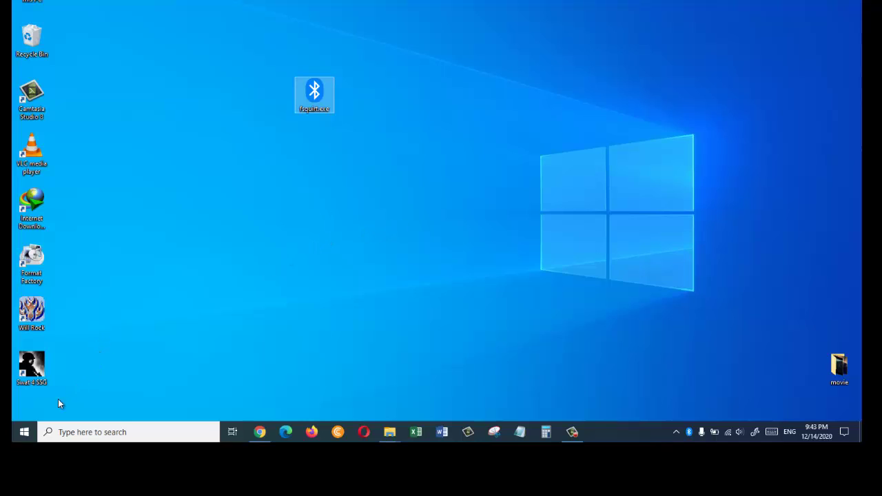
- Open Device Manager maximized, expand Bluetooth, and bring up the RFCOMM Protocol TDI device's actions
{"action": "right_click", "coordinate": [23, 437]}
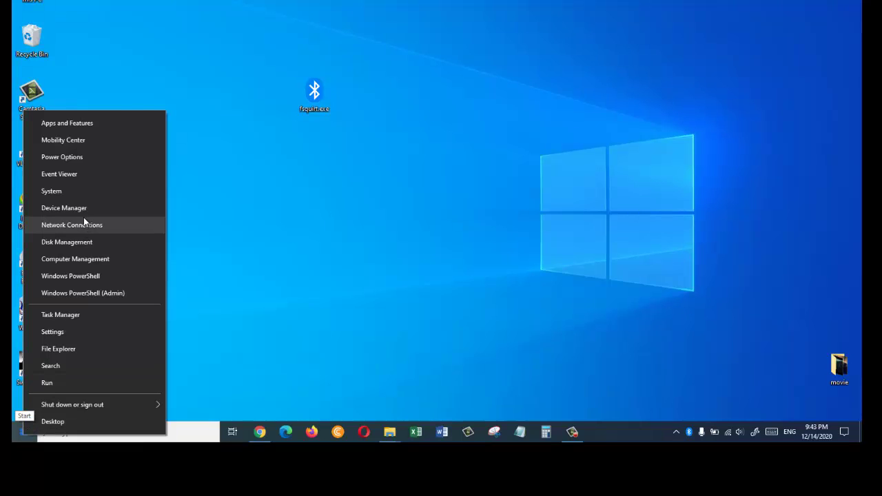
{"action": "left_click", "coordinate": [87, 212]}
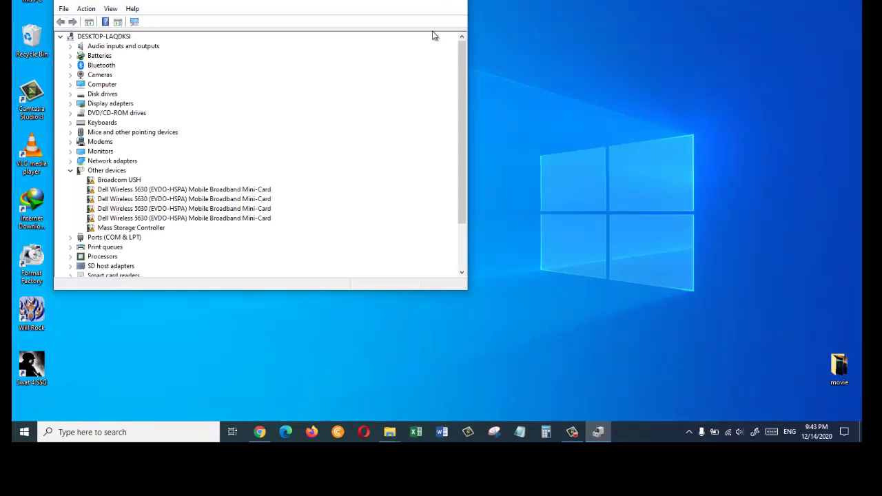
{"action": "double_click", "coordinate": [425, 2]}
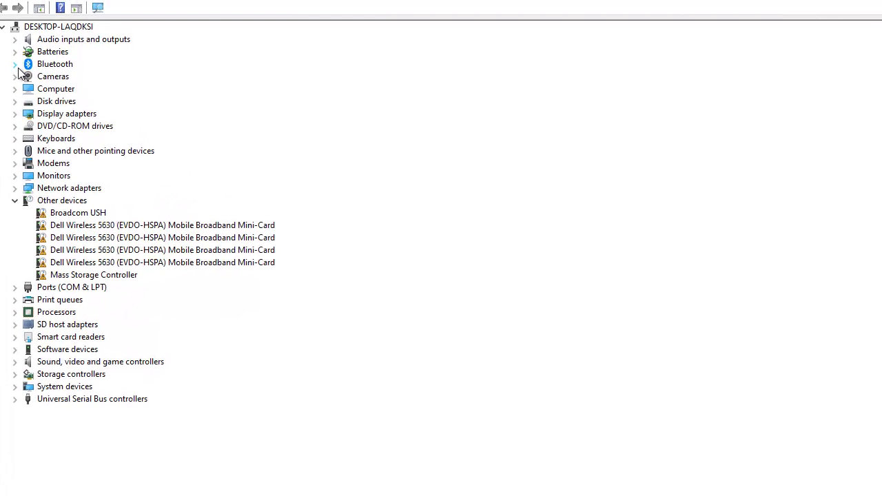
{"action": "left_click", "coordinate": [17, 66]}
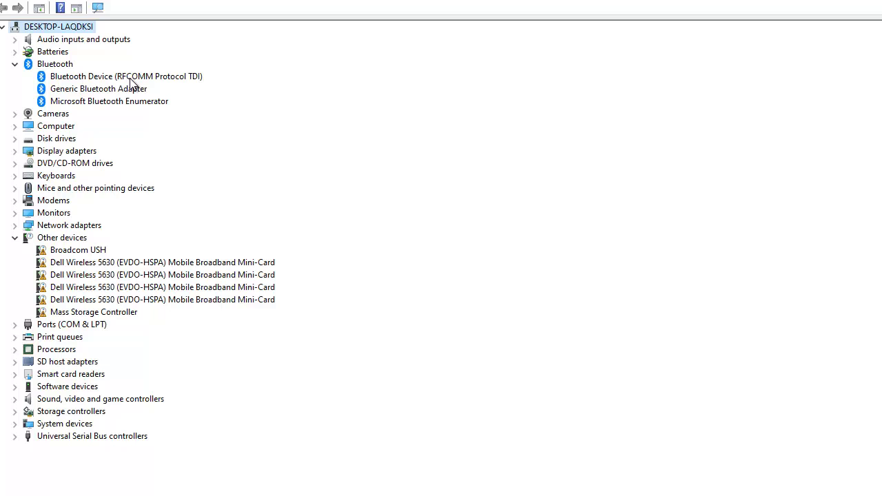
{"action": "right_click", "coordinate": [131, 80]}
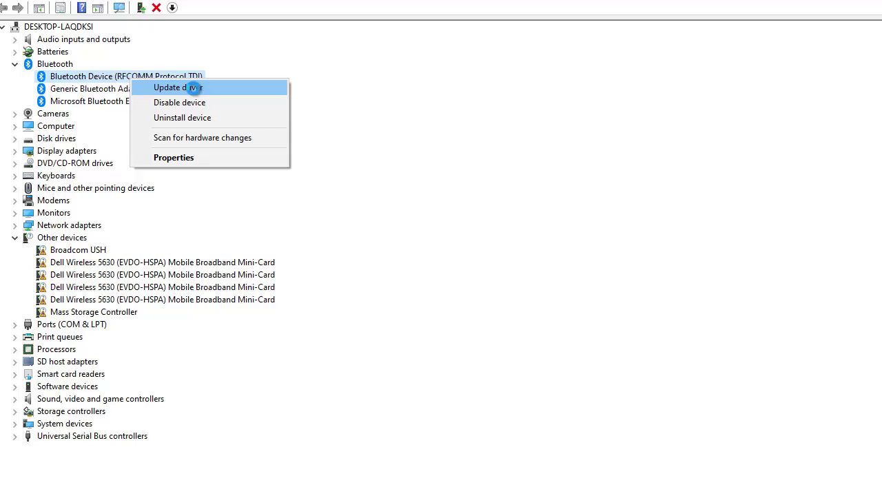
- Update the RFCOMM Protocol TDI driver by searching automatically for driver software
{"action": "left_click", "coordinate": [193, 88]}
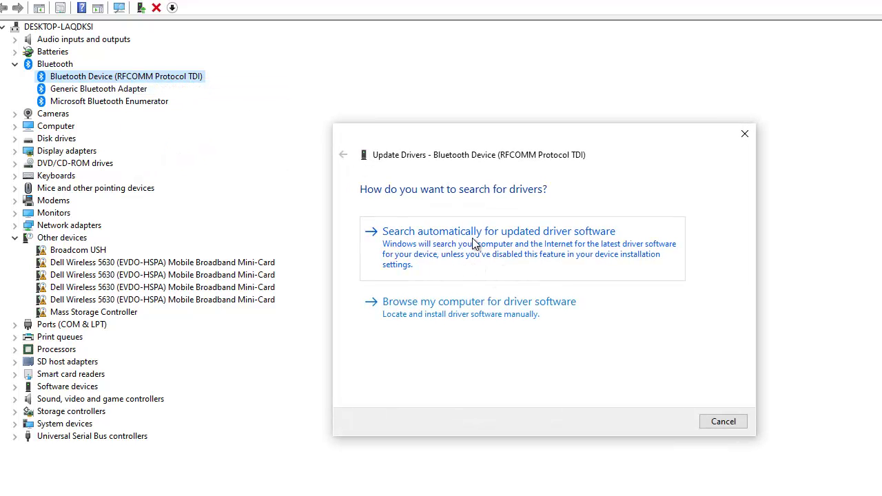
{"action": "left_click", "coordinate": [584, 248]}
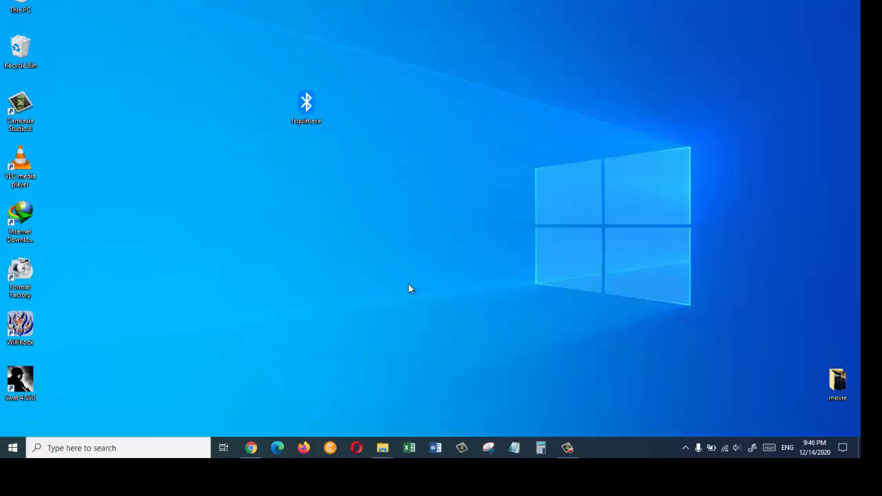
- In Chrome, search Google for 'intel bluetooth driver' and open Intel's Wireless Bluetooth for Windows 10 result
{"action": "left_click", "coordinate": [251, 447]}
{"action": "left_click", "coordinate": [371, 199]}
{"action": "type", "text": "inte"}
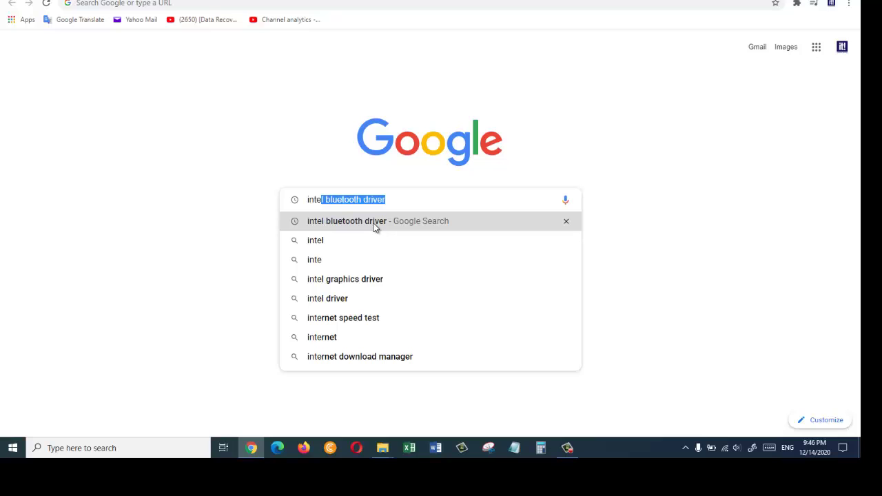
{"action": "left_click", "coordinate": [376, 222]}
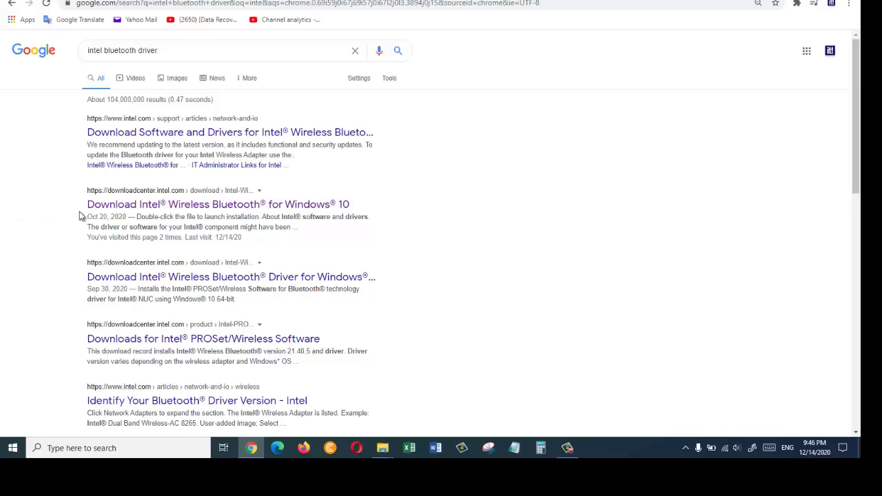
{"action": "left_click", "coordinate": [124, 212]}
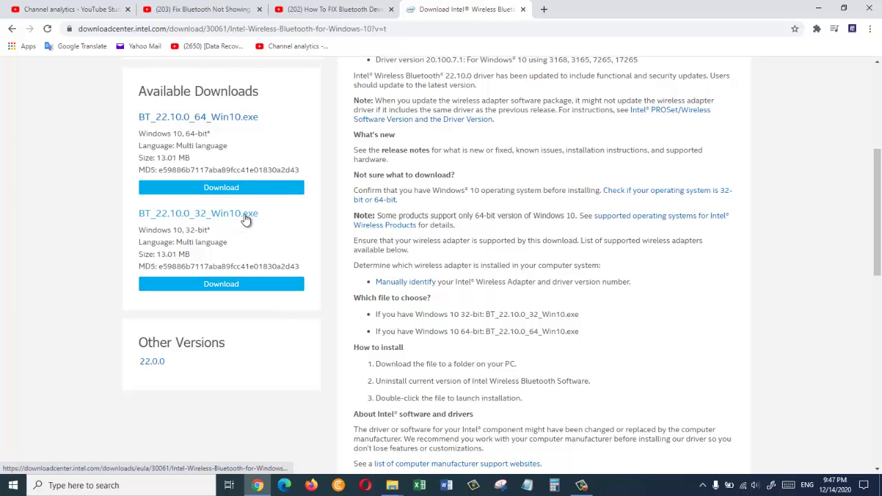
- Download BT_22.10.0_64_Win10.exe, accepting Intel's software license agreement
{"action": "scroll", "coordinate": [210, 197], "scroll_direction": "up", "scroll_amount": 1}
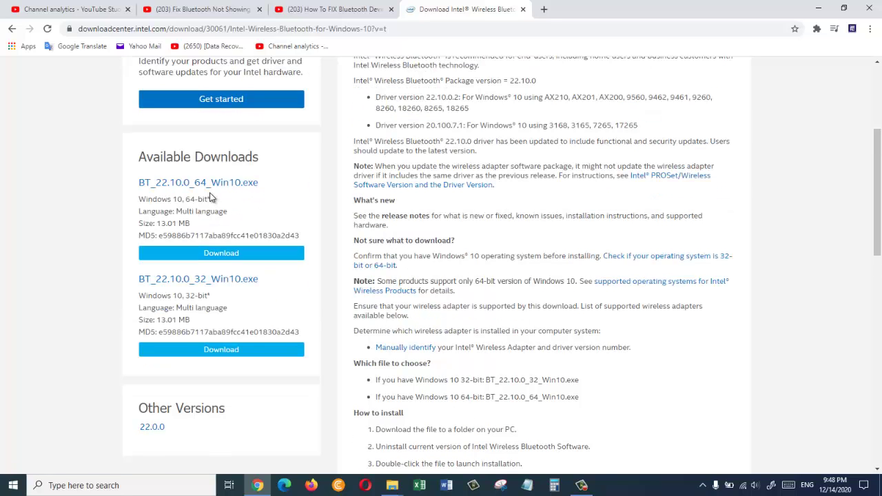
{"action": "left_click", "coordinate": [256, 254]}
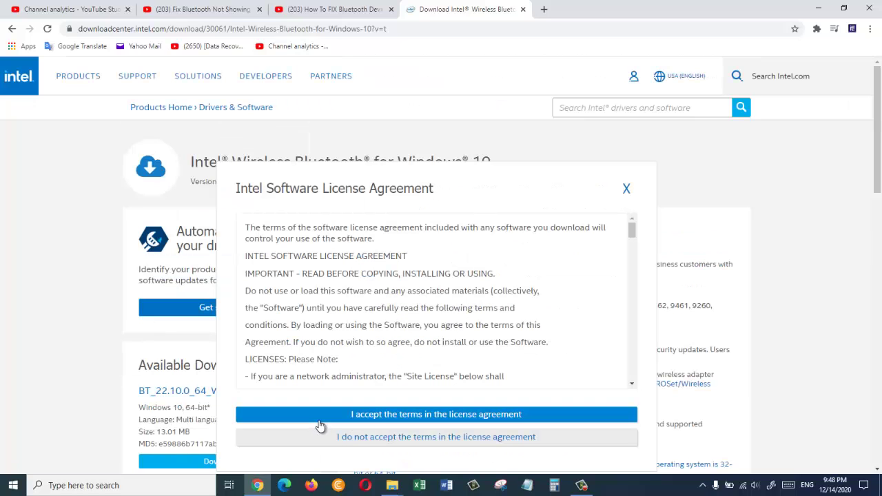
{"action": "left_click", "coordinate": [322, 417]}
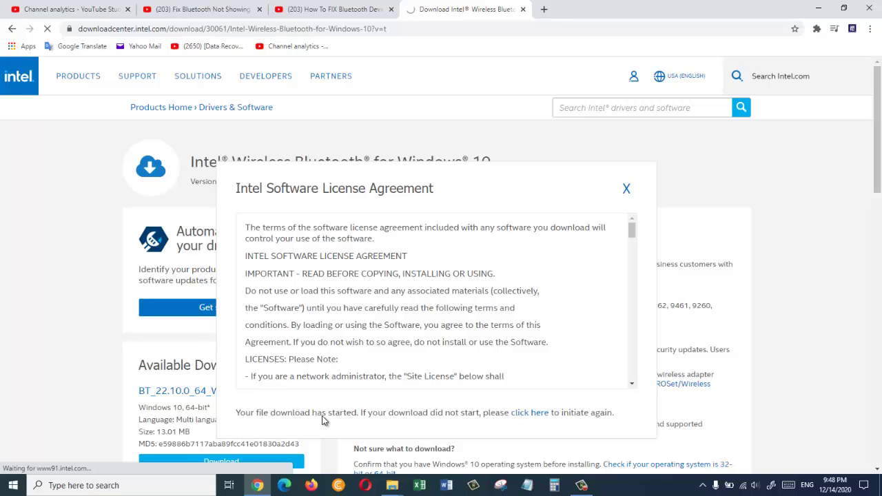